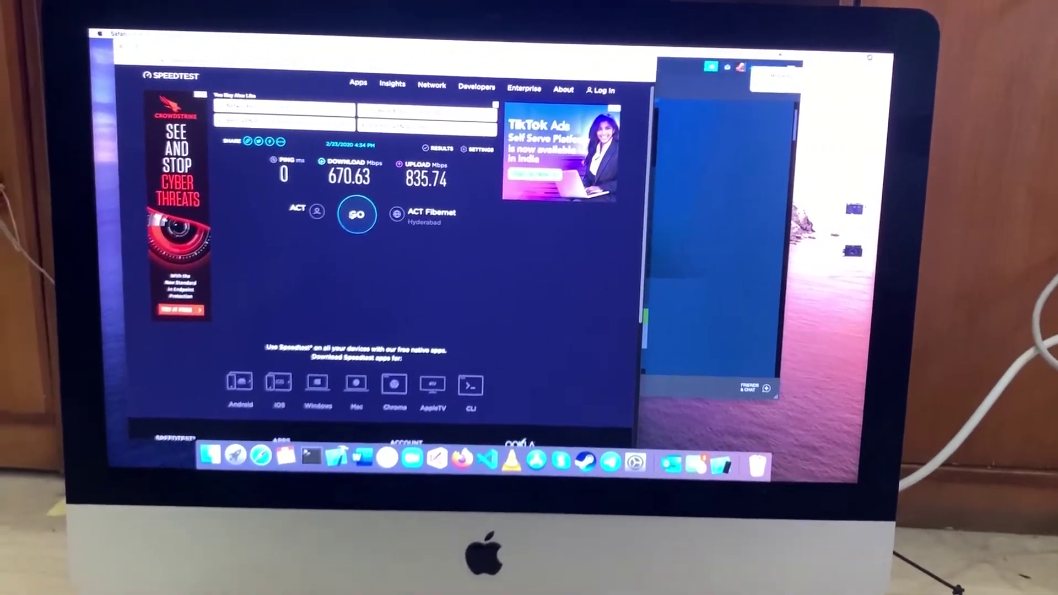
# Run a new speed test, ending near 938 Mbps download and 937 Mbps upload
pyautogui.click(356, 214)
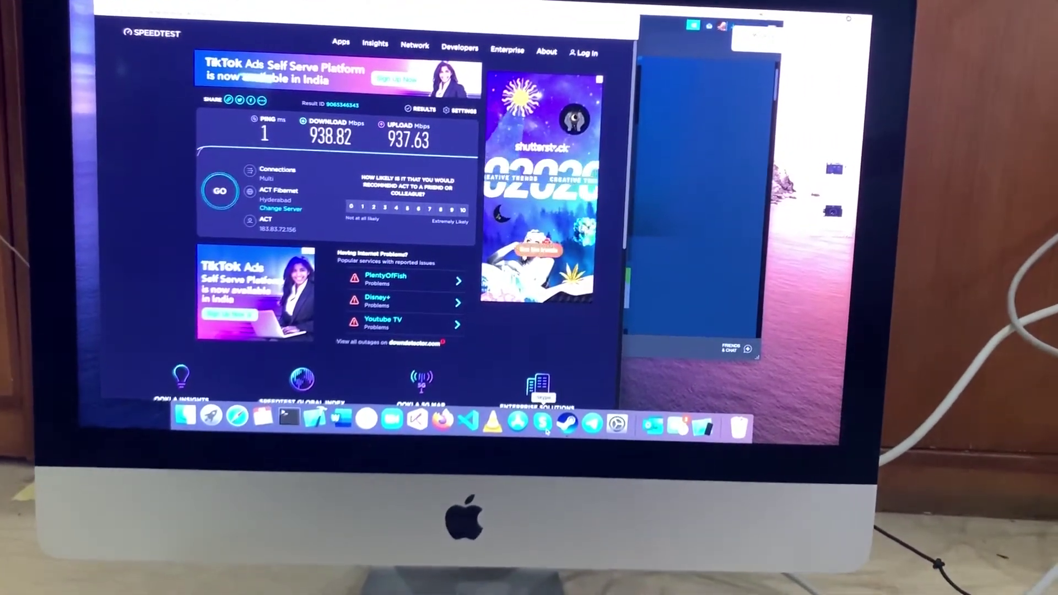
# Bring Steam forward on the Splinter Cell: Conviction store page and dismiss the Steam News popup
pyautogui.click(570, 431)
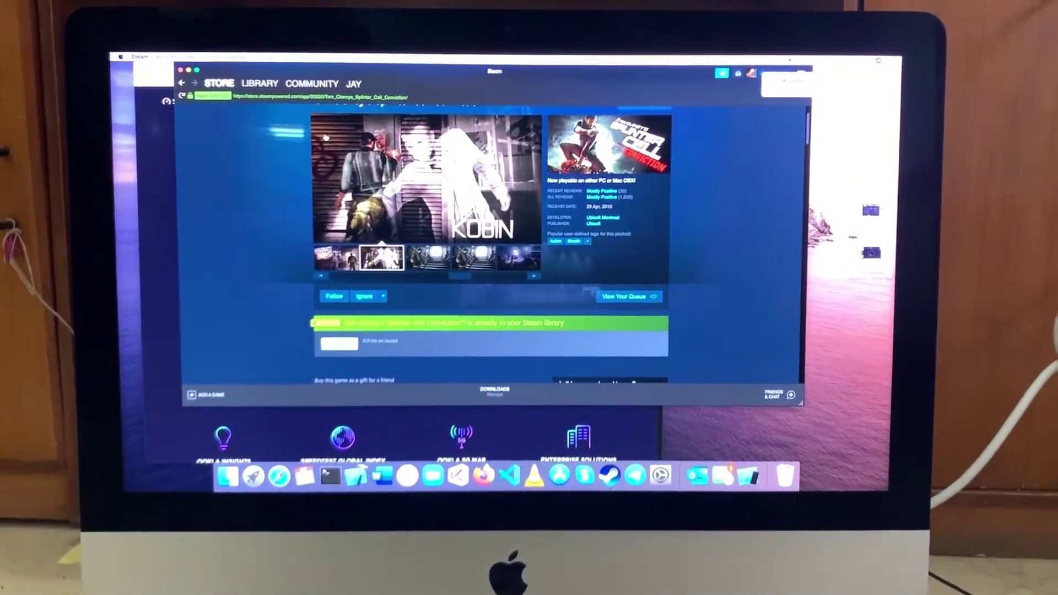
pyautogui.scroll(-2, 331, 157)
pyautogui.scroll(-1, 339, 173)
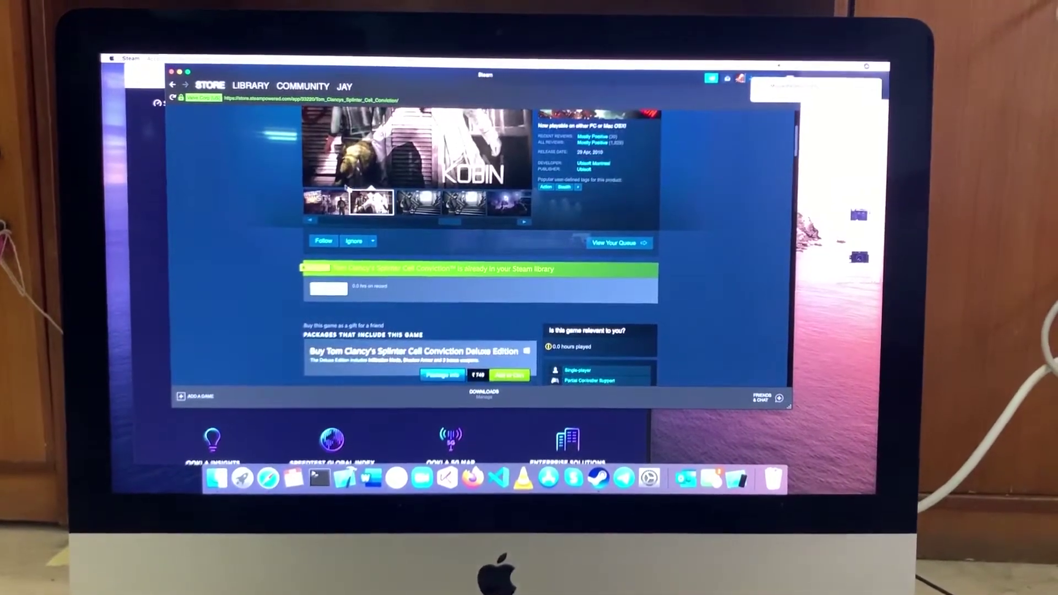
pyautogui.scroll(-3, 350, 200)
pyautogui.scroll(-2, 350, 200)
pyautogui.scroll(-2, 348, 248)
pyautogui.scroll(-2, 347, 314)
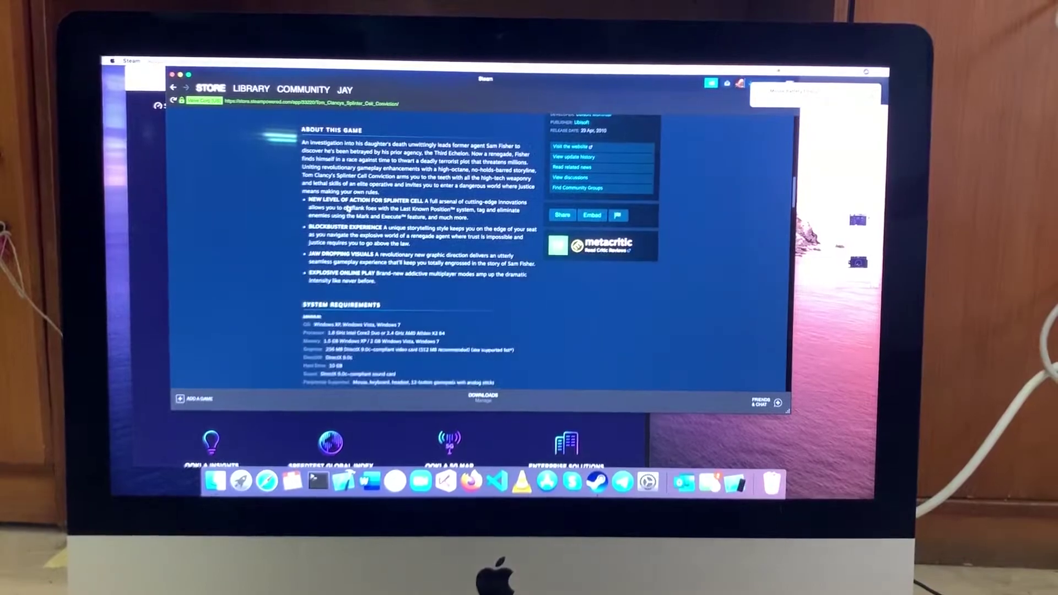
pyautogui.scroll(-1, 345, 376)
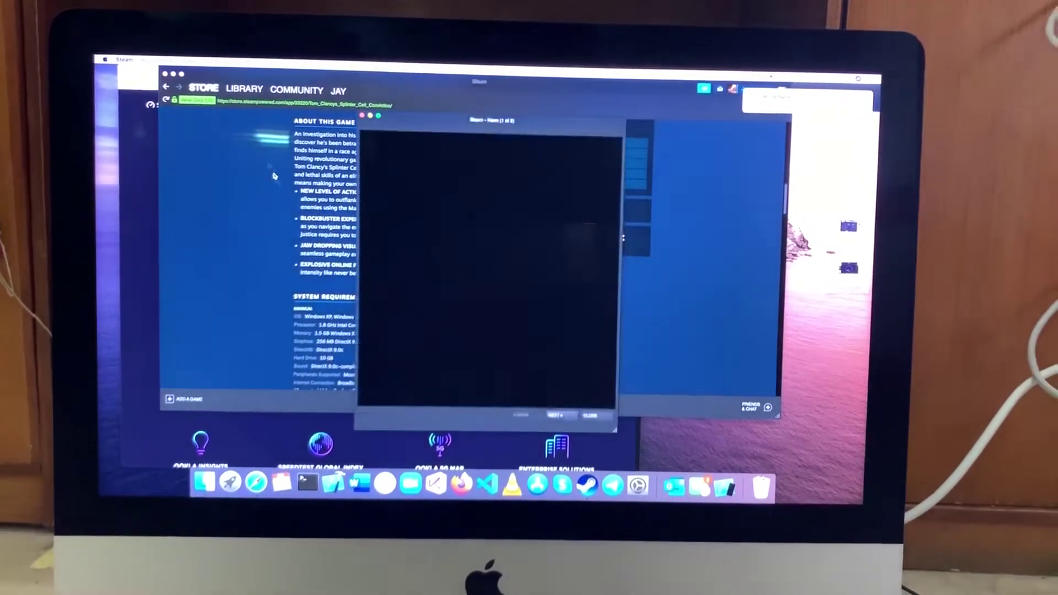
pyautogui.click(587, 414)
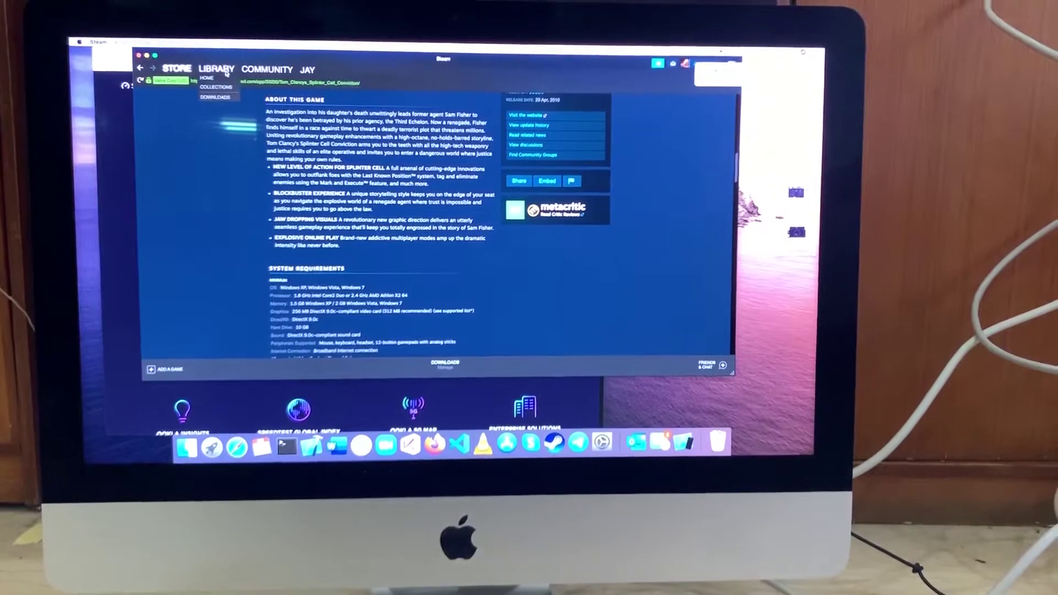
# Show the Library home and select Tom Clancy's Splinter Cell: Conviction
pyautogui.click(220, 67)
pyautogui.click(212, 84)
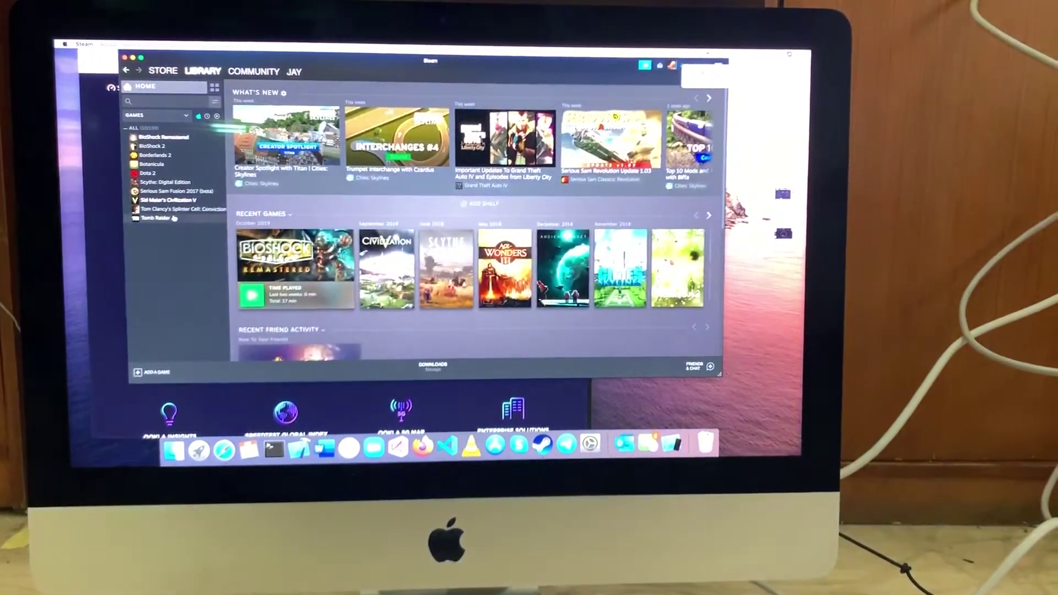
pyautogui.click(168, 209)
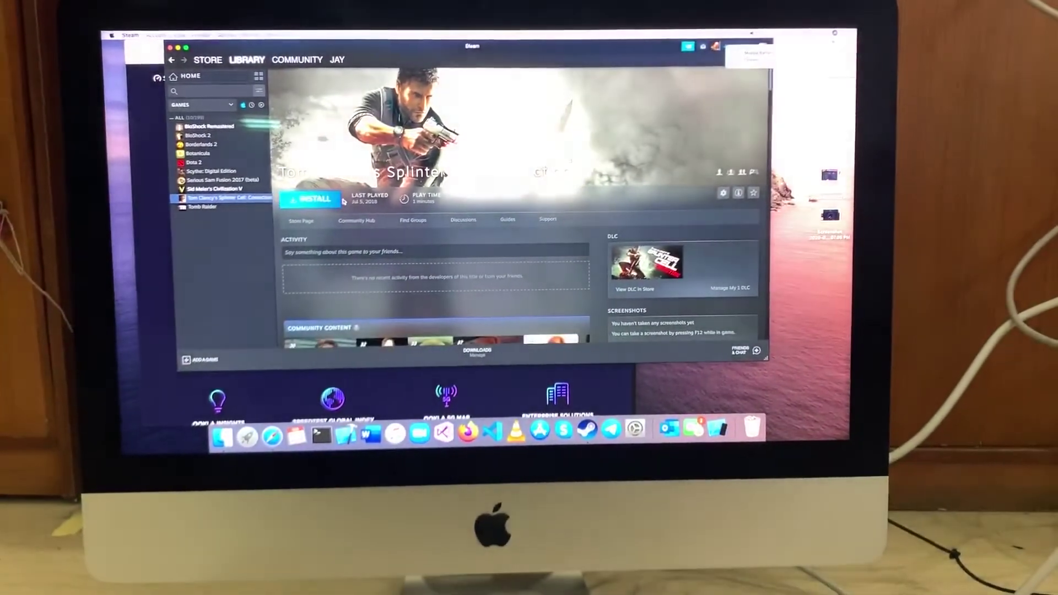
# Install Splinter Cell: Conviction and finish the setup so its download begins
pyautogui.click(308, 199)
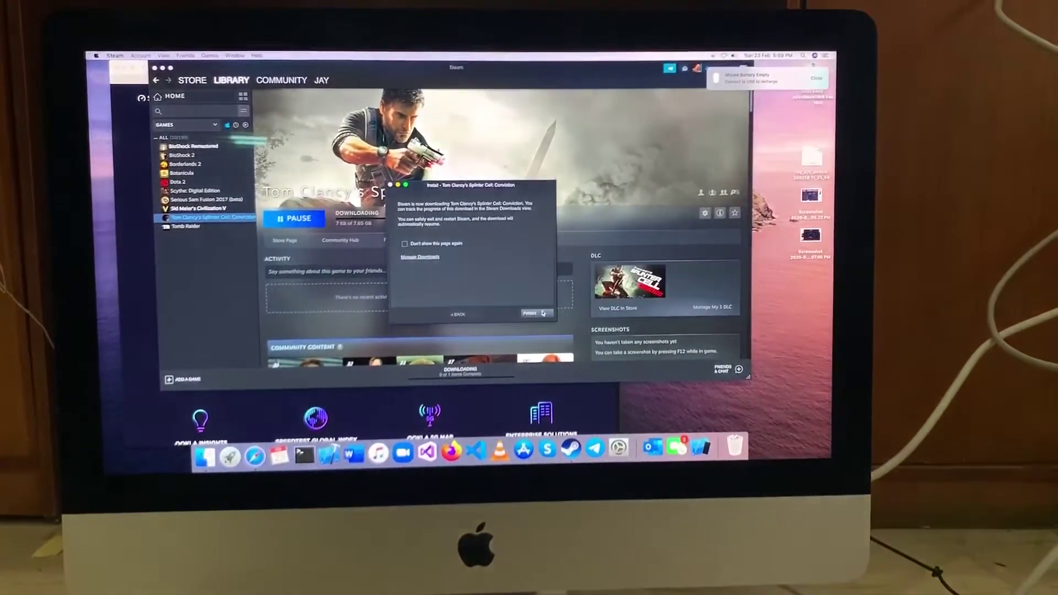
pyautogui.click(533, 319)
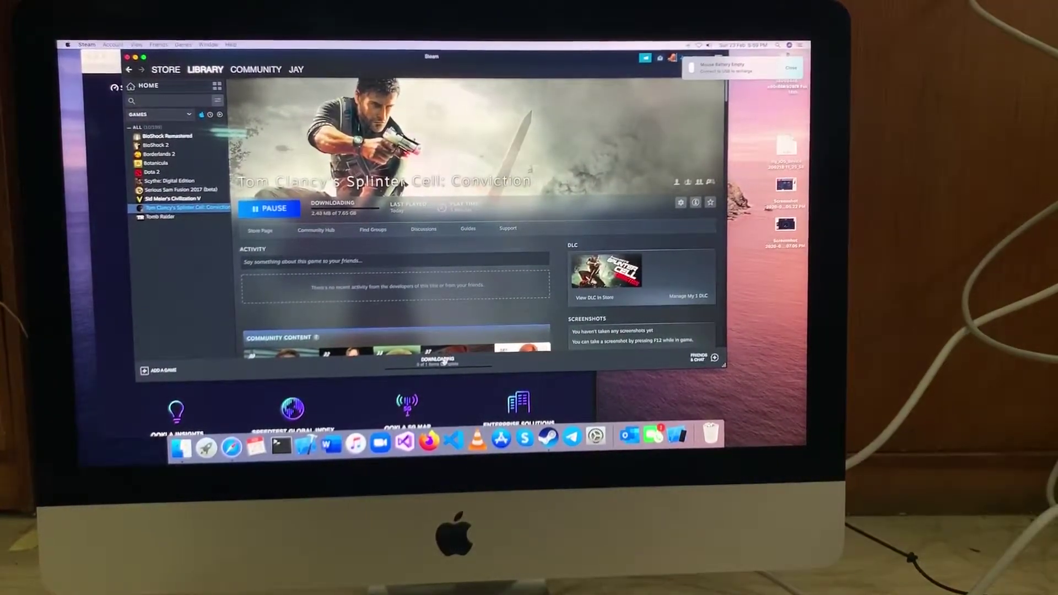
# Show Steam's download queue with Splinter Cell: Conviction's slow network usage and time remaining
pyautogui.click(443, 361)
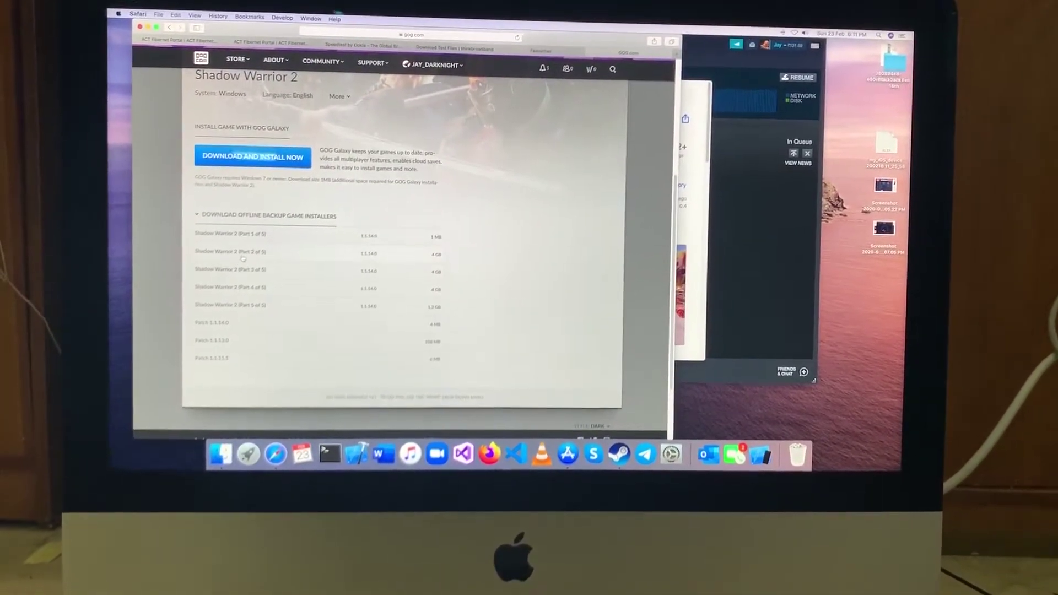
# Start downloading a 4 GB Shadow Warrior 2 offline installer part, allowing downloads from gog.com
pyautogui.click(250, 251)
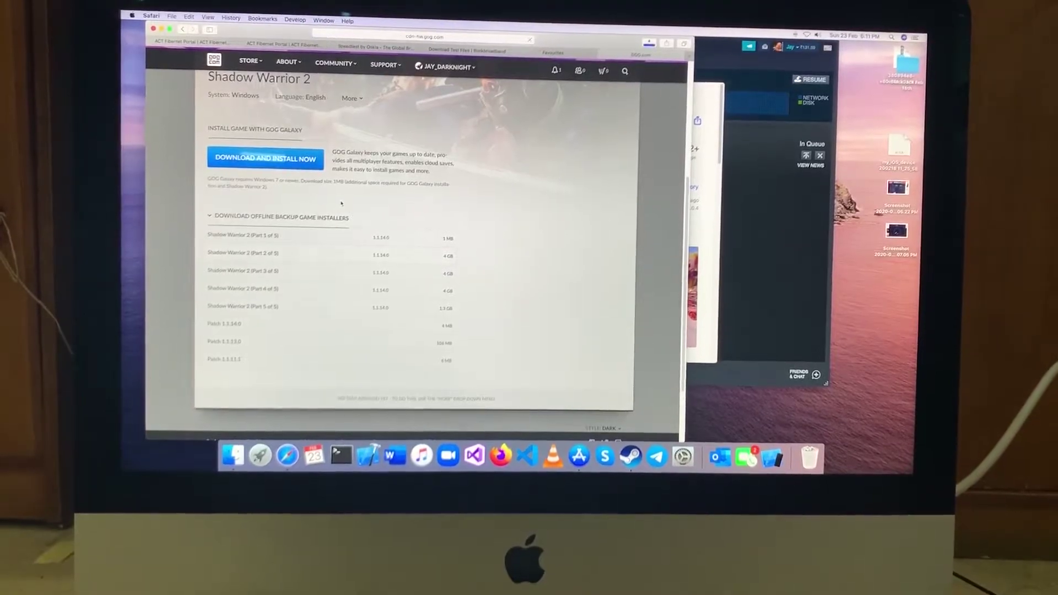
pyautogui.press('Return')
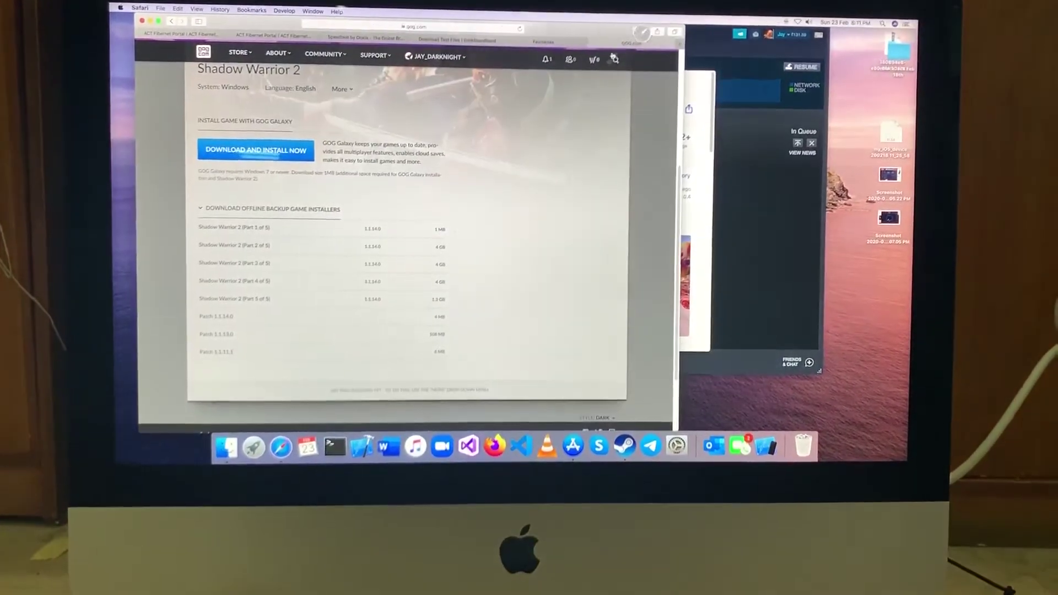
# Show Safari's downloads list with the Shadow Warrior 2 installer transferring
pyautogui.click(639, 18)
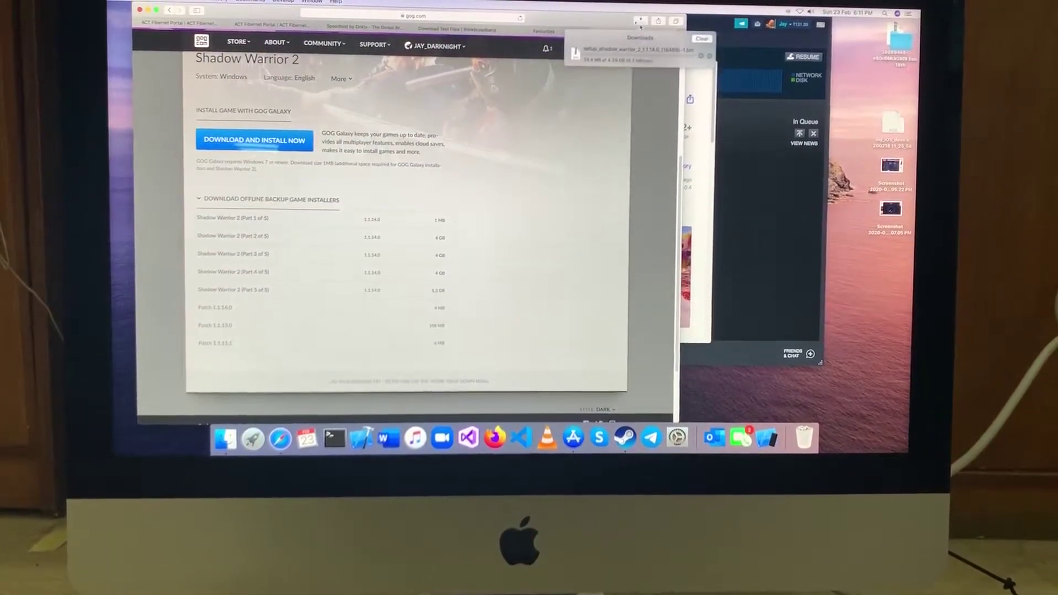